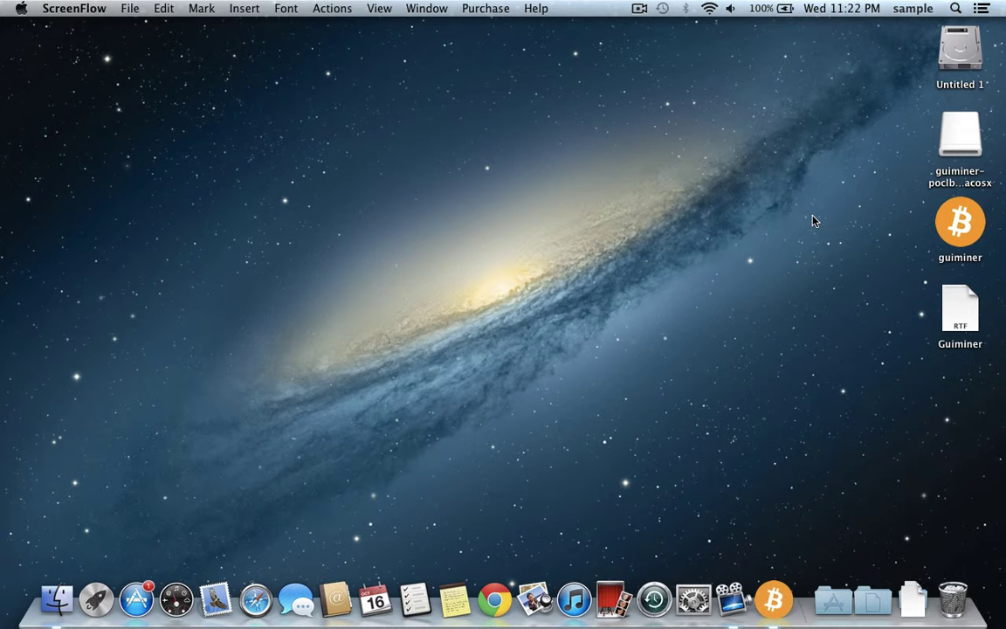
{"action": "right_click", "coordinate": [957, 225]}
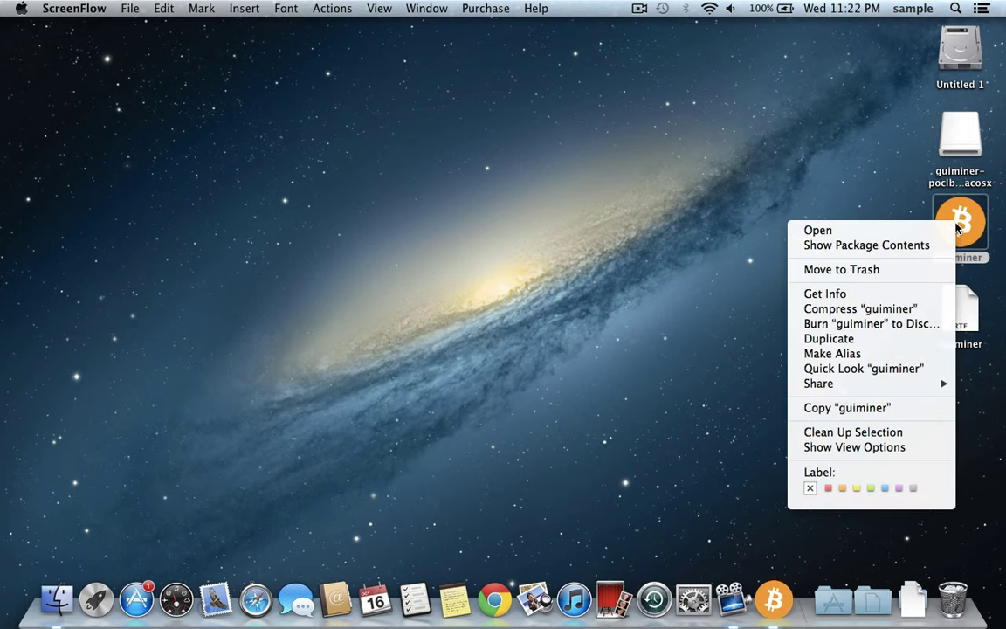
{"action": "left_click", "coordinate": [674, 336]}
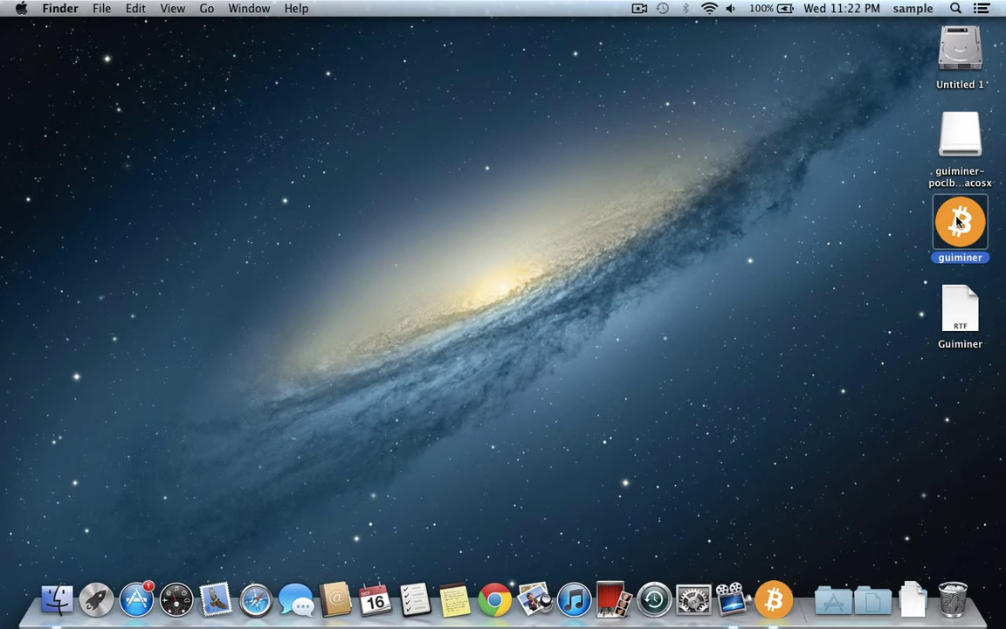
{"action": "left_click", "coordinate": [960, 140]}
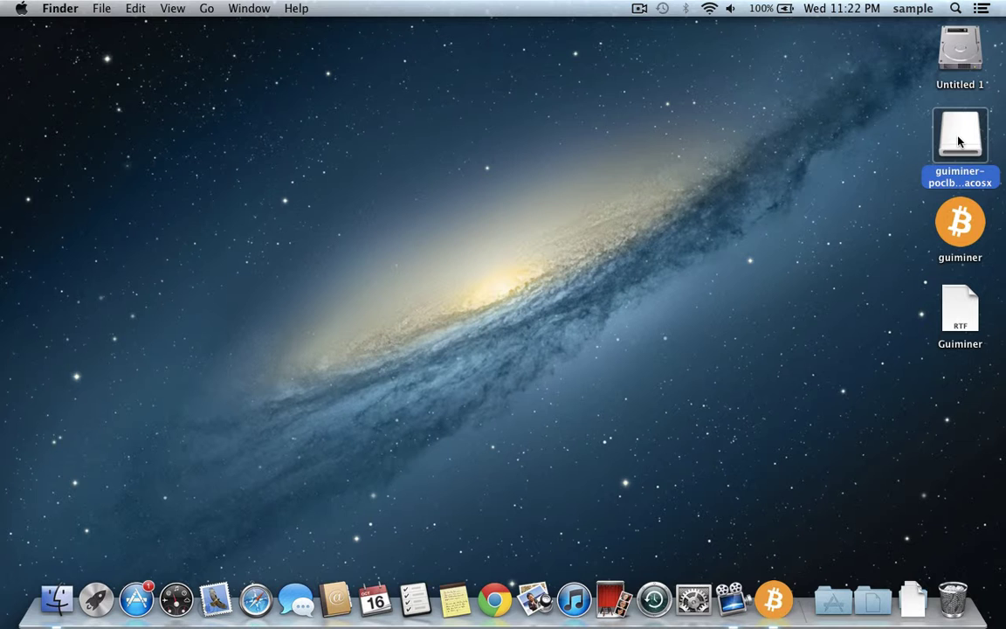
{"action": "right_click", "coordinate": [960, 139]}
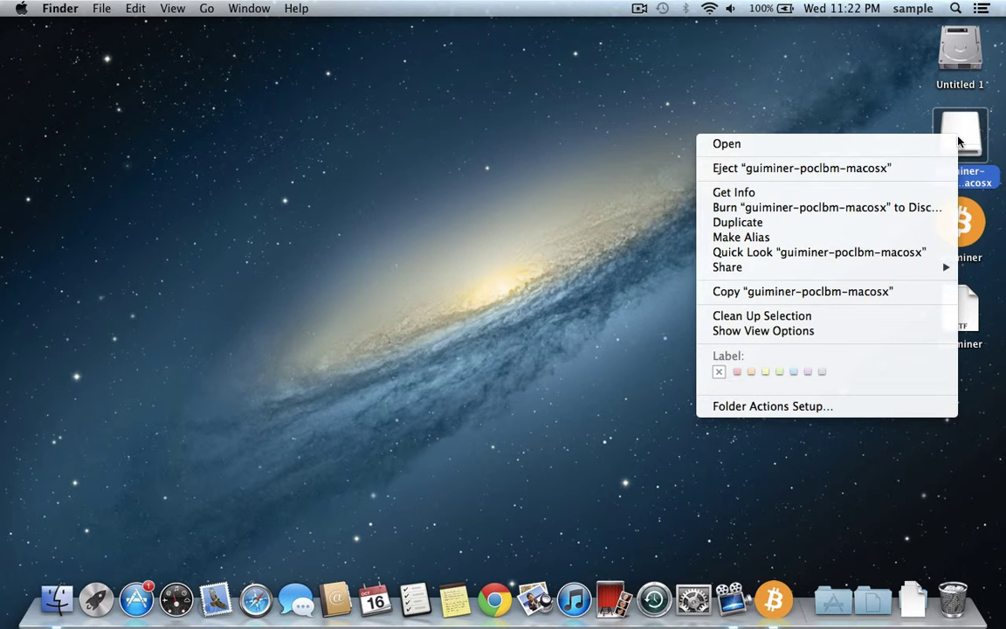
{"action": "left_click", "coordinate": [632, 168]}
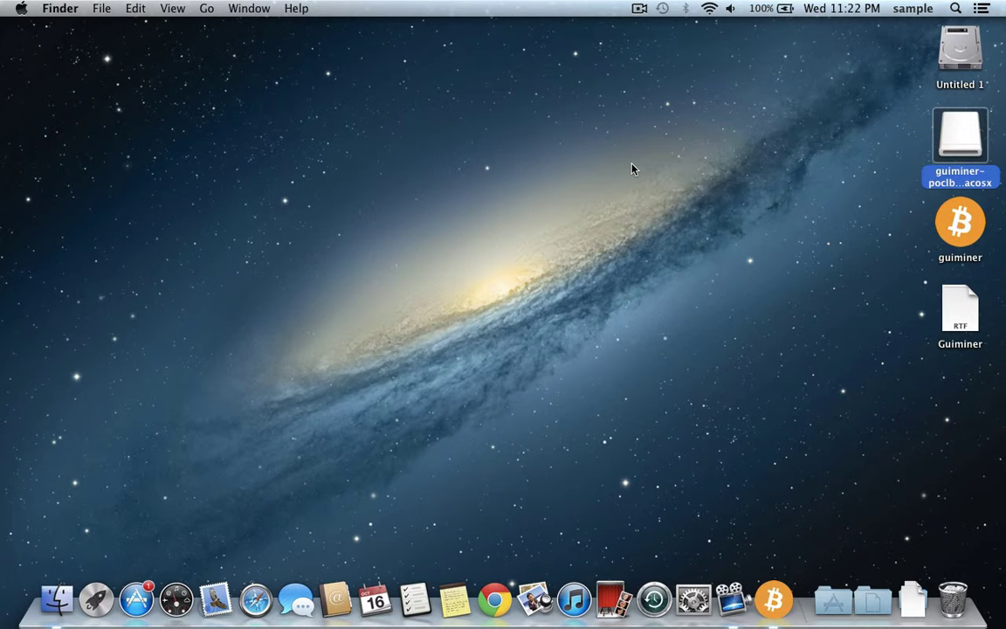